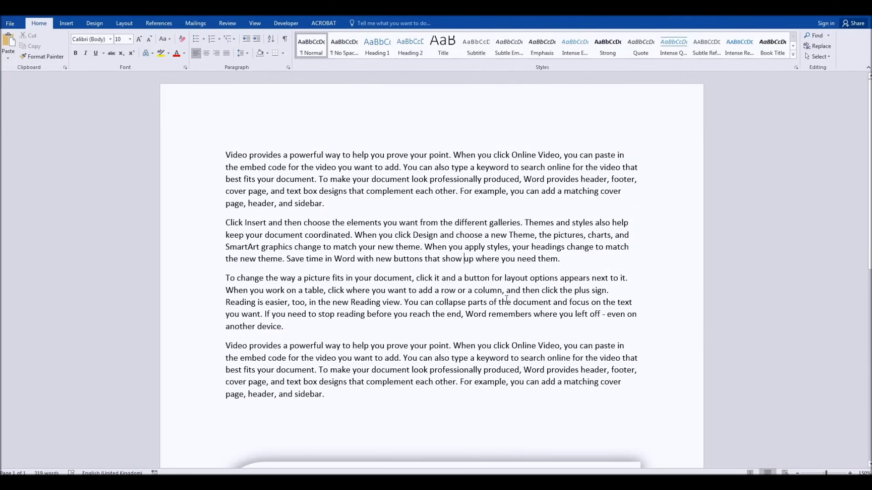
Create a new blank document and fill it with five lorem ipsum paragraphs using =lorem(5,5)
scroll(439, 273, down, 6)
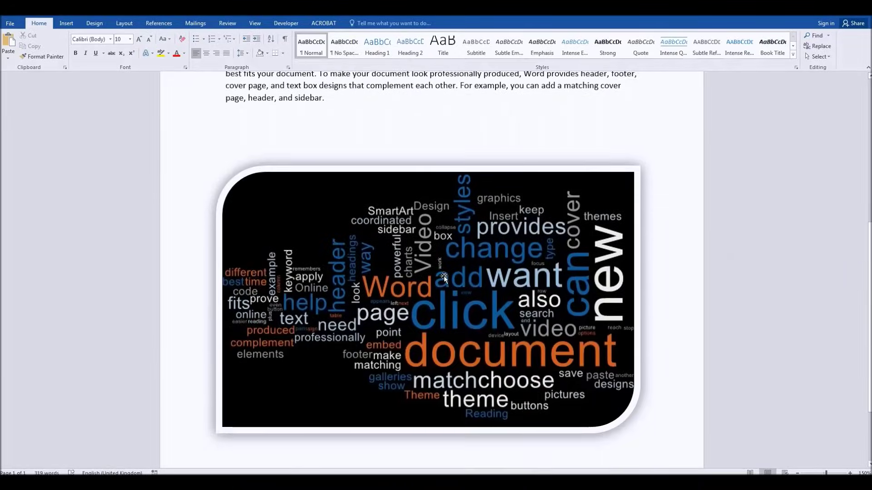
scroll(444, 278, down, 1)
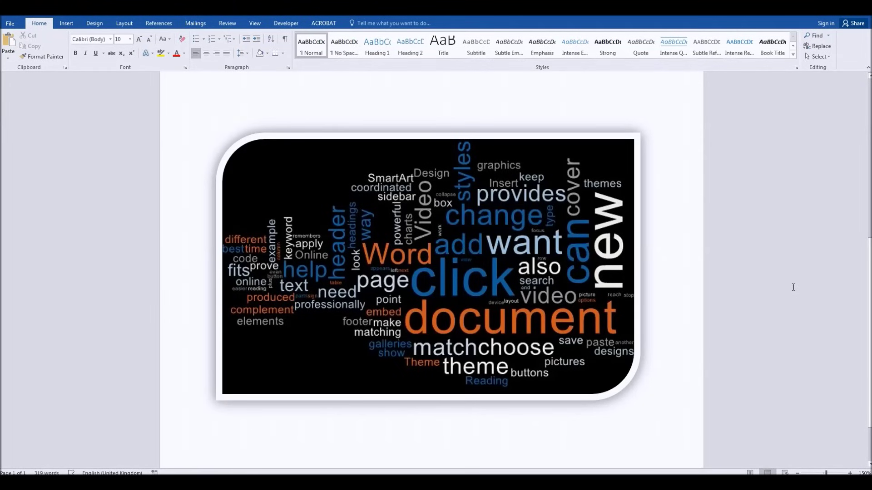
scroll(793, 287, up, 10)
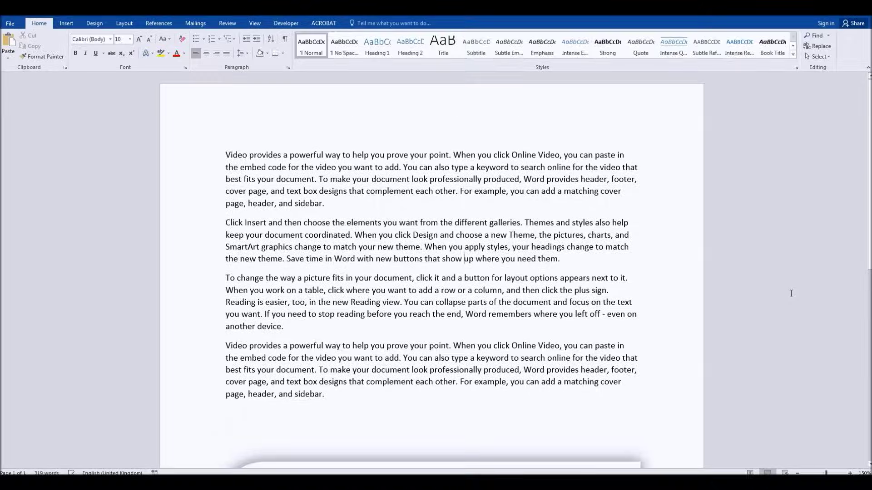
key(ctrl+n)
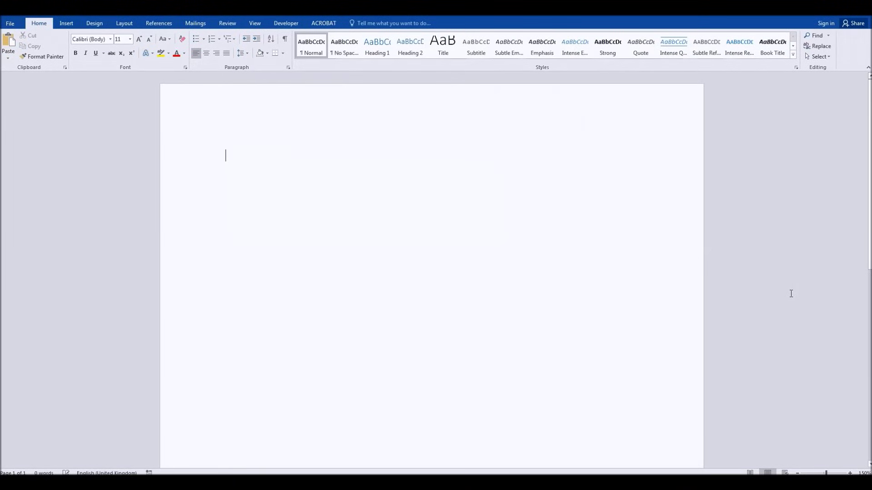
text(=)
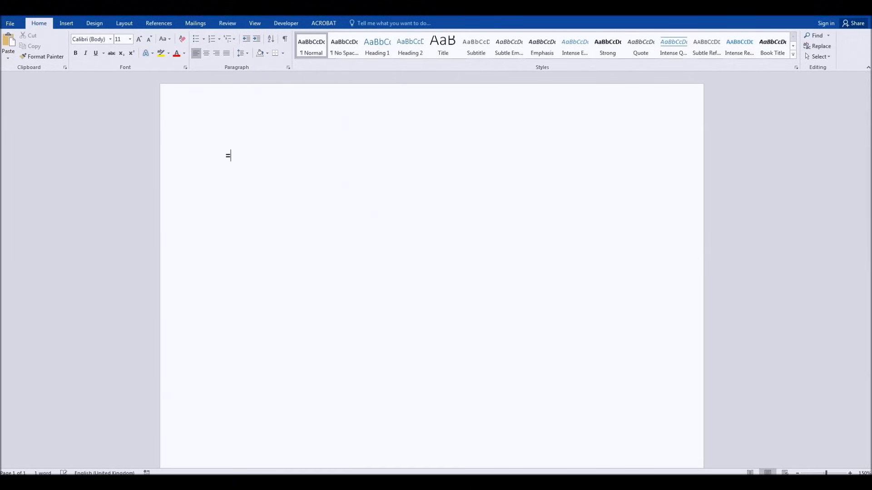
text(lorem(5,5))
key(Return)
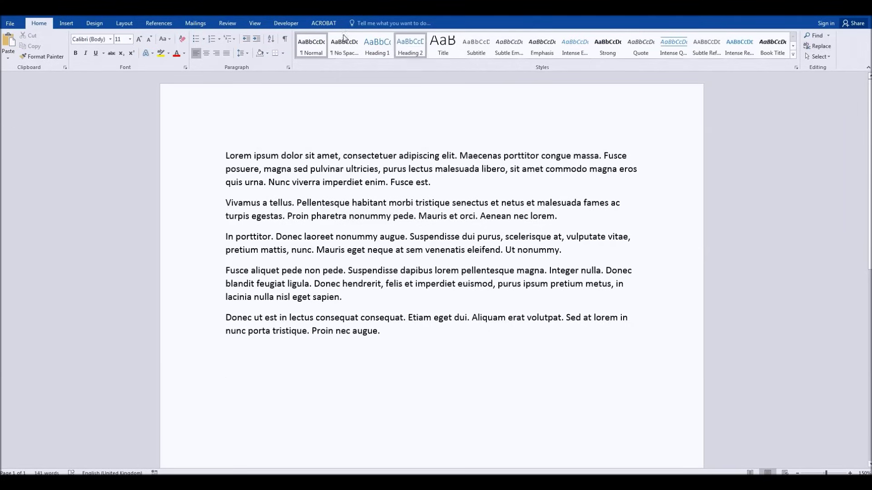
click(286, 24)
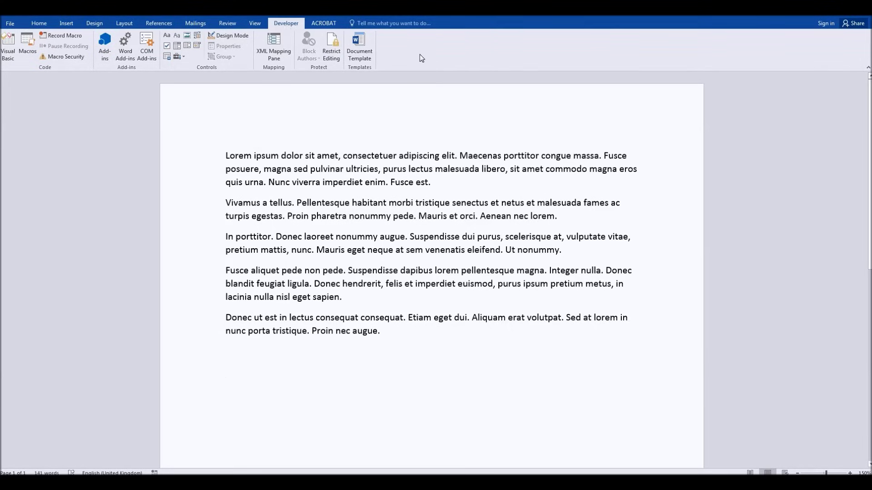
Tick Developer under Main Tabs in Customize the Ribbon and confirm with OK
right_click(393, 54)
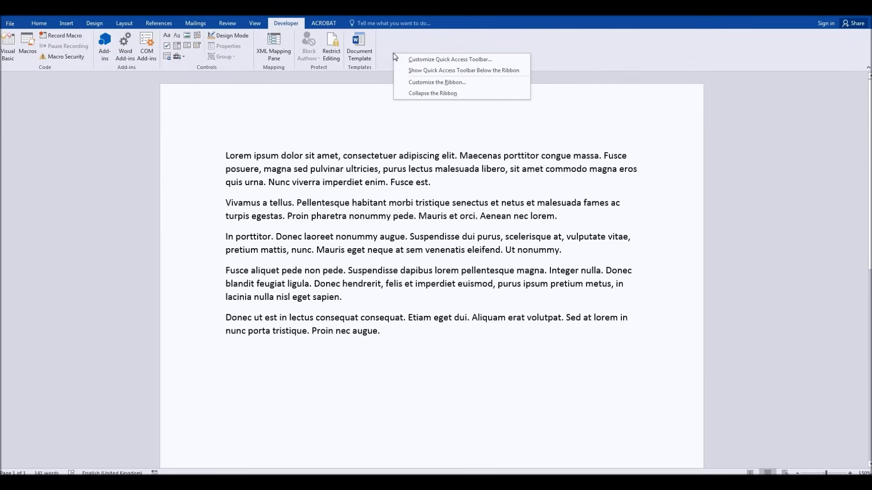
click(460, 82)
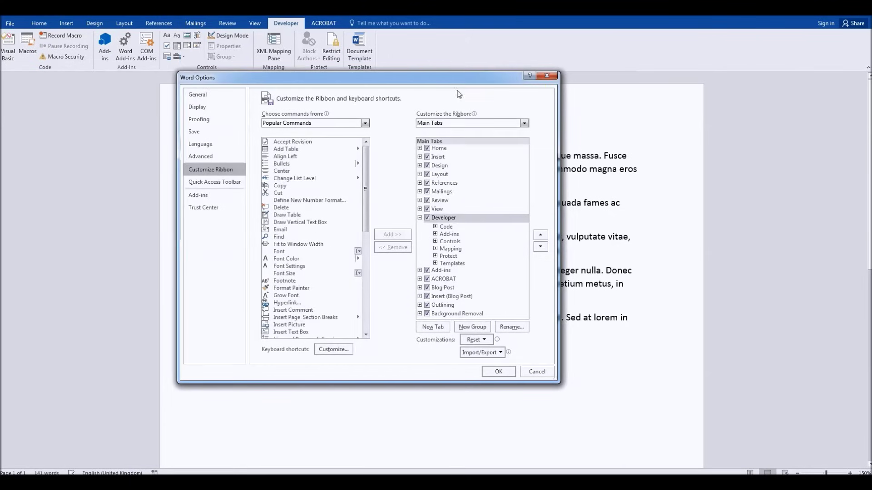
click(420, 218)
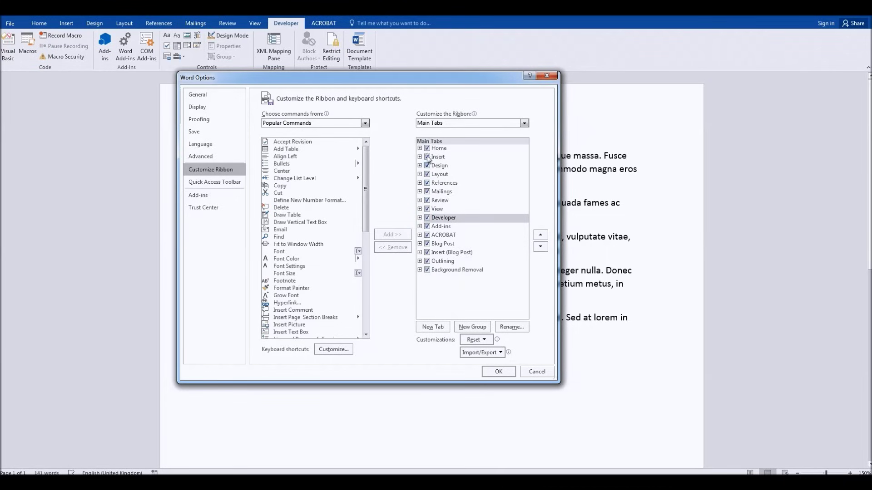
click(427, 218)
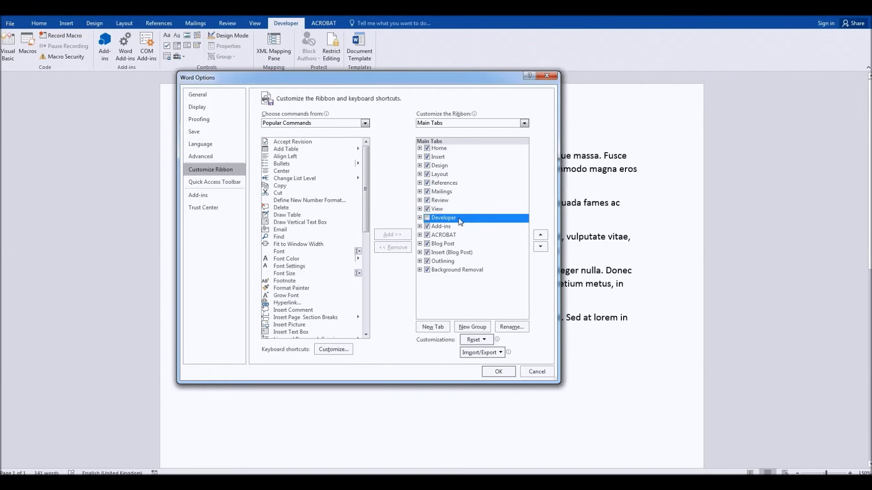
click(427, 217)
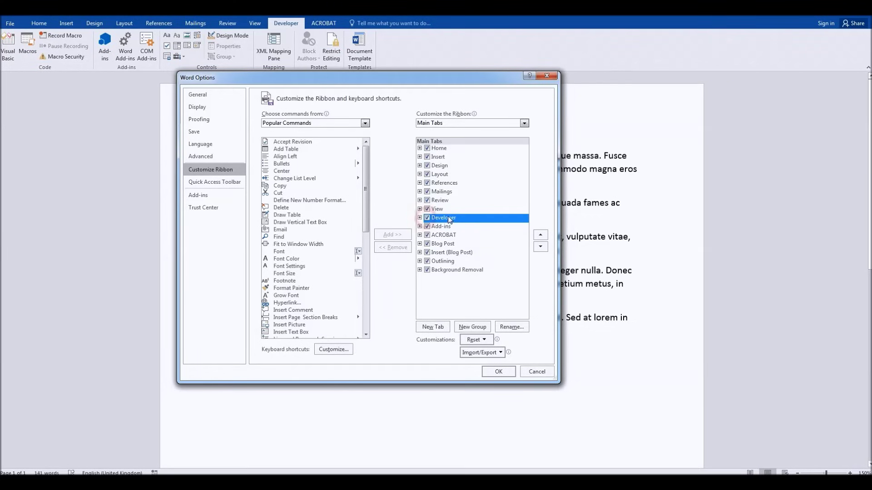
click(493, 373)
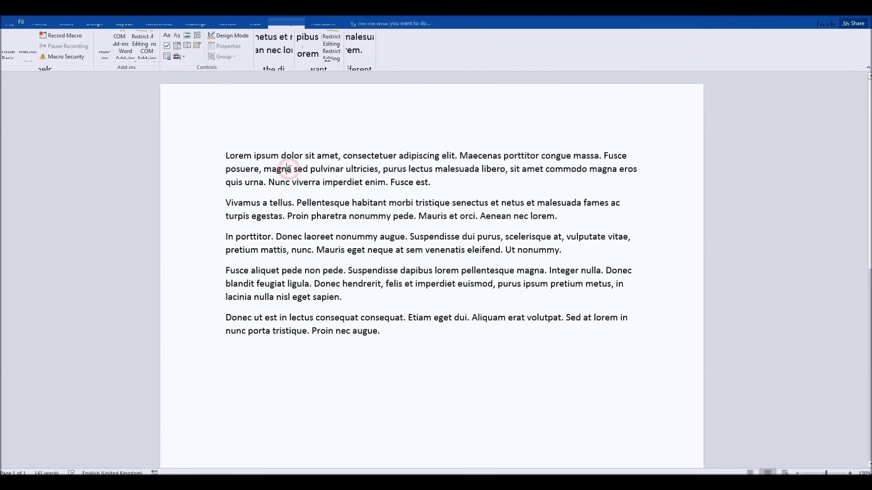
Insert the Pro Word Cloud add-in from My Add-ins via the Developer tab's Add-ins button
click(279, 23)
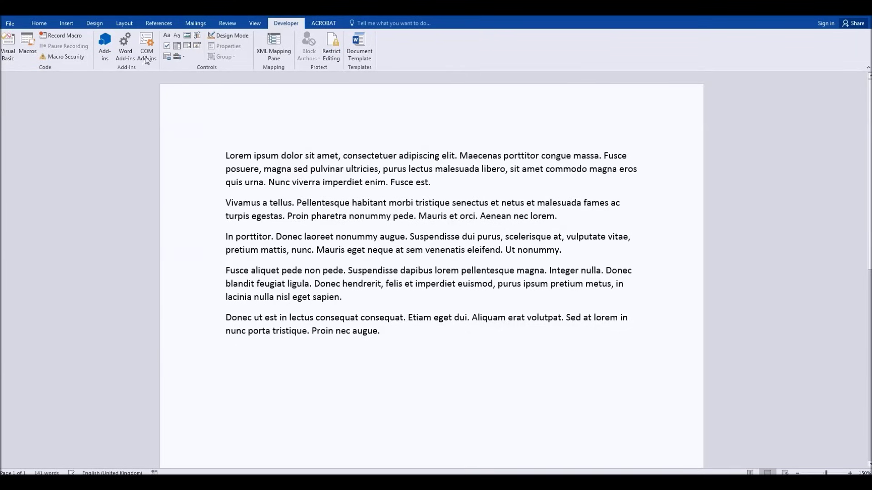
click(105, 44)
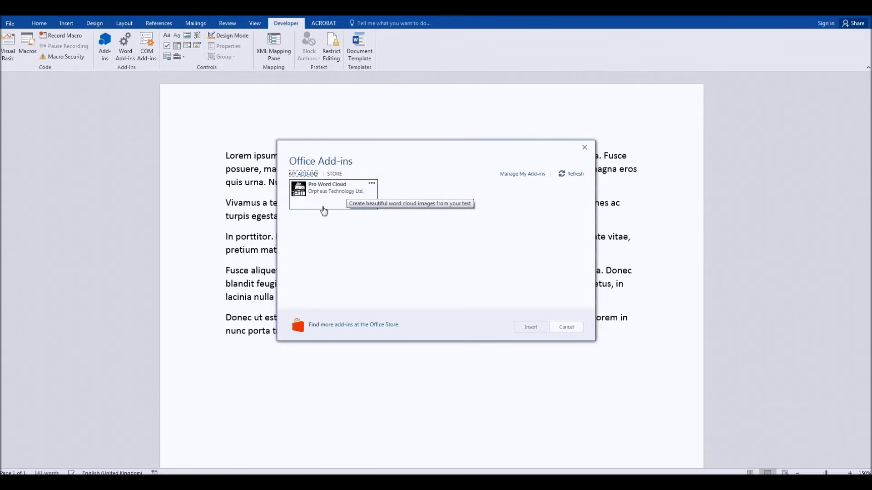
click(313, 196)
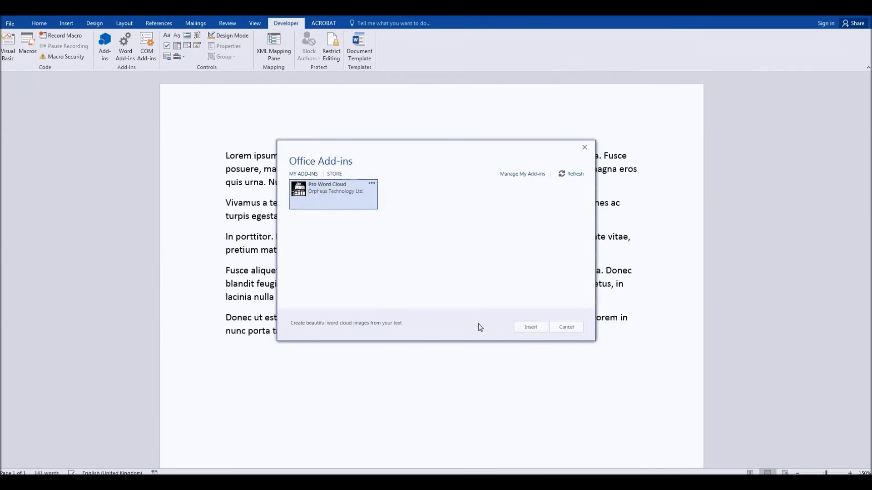
click(529, 332)
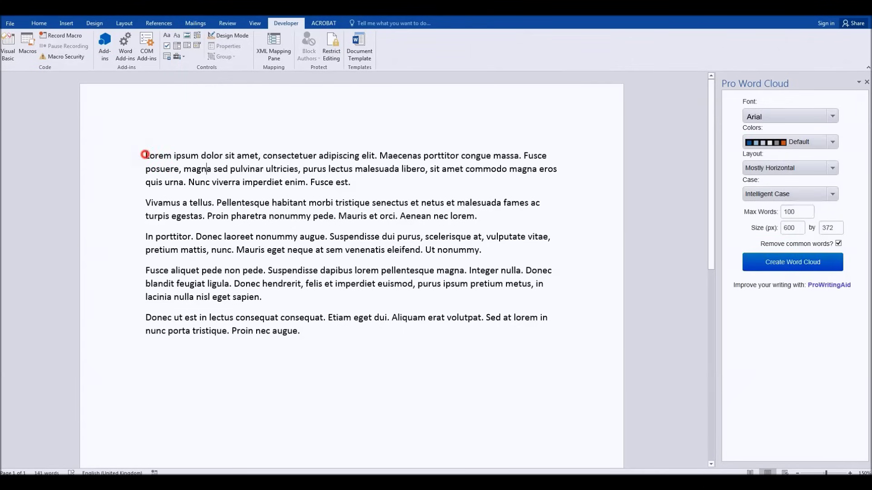
Drag from the start of the first lorem ipsum paragraph to the end of the fifth to select them
drag(146, 155, 321, 338)
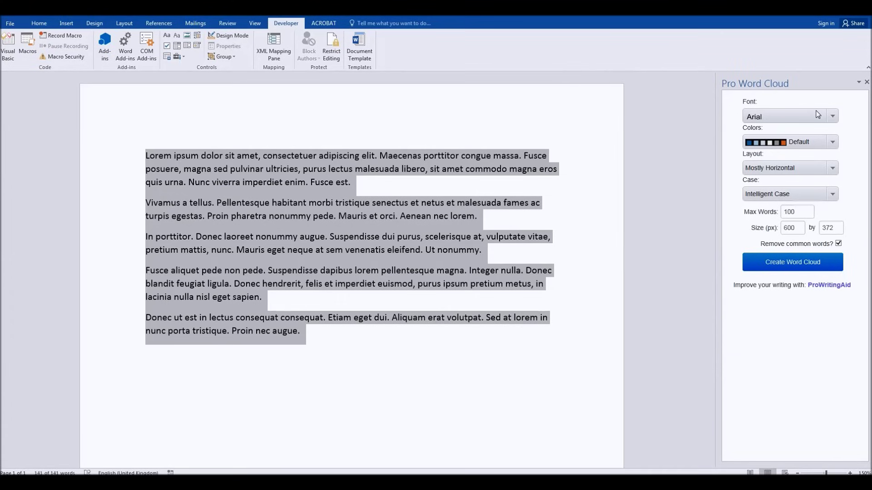
Generate the word cloud with Telephoto font, Forest colours and Half And Half layout
click(818, 115)
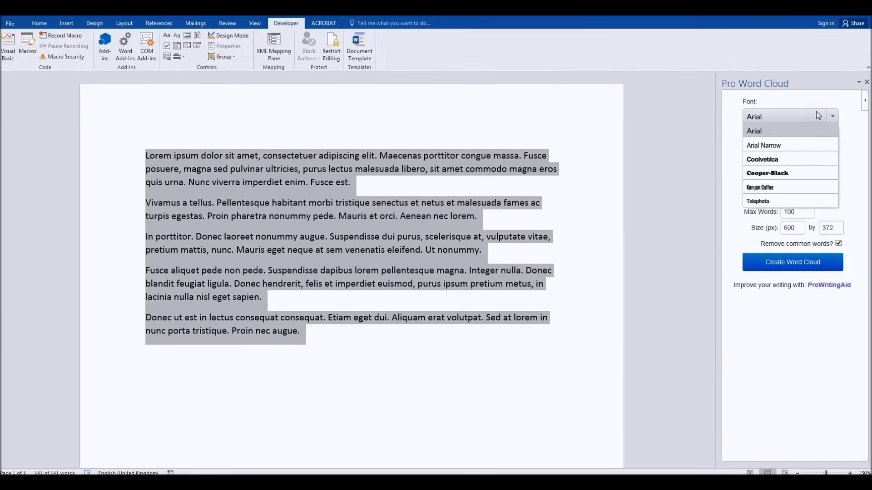
click(775, 202)
click(806, 141)
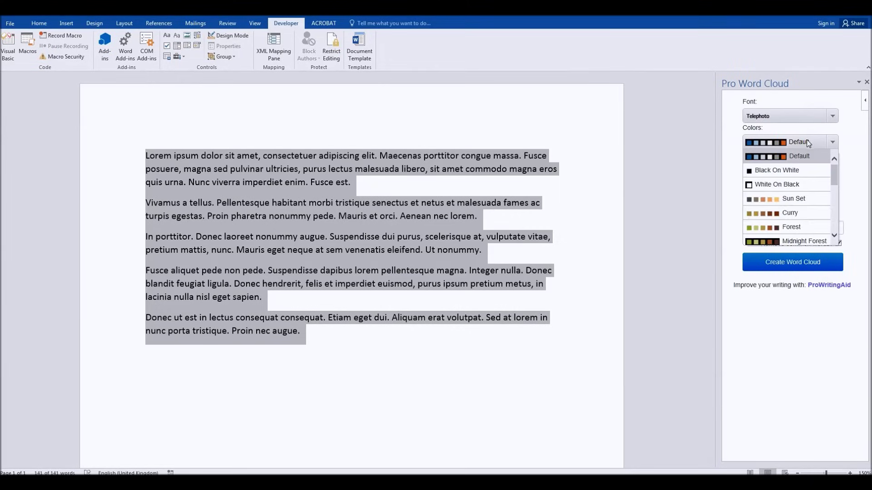
click(791, 227)
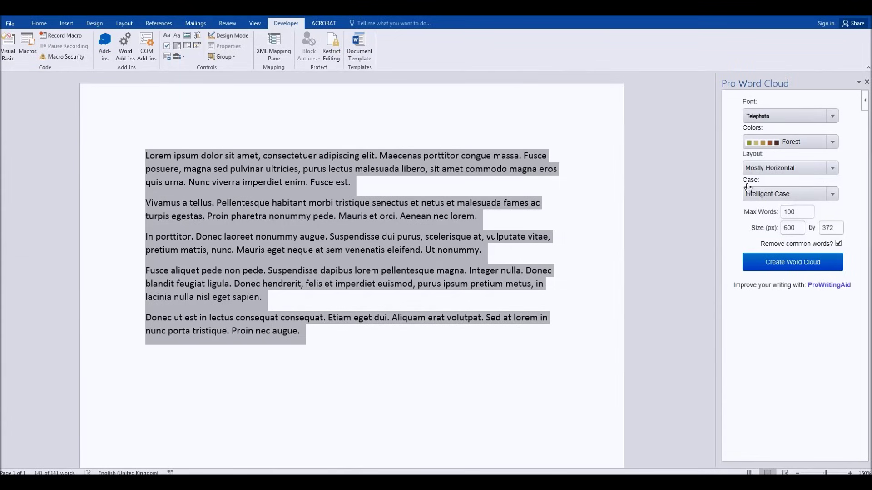
click(778, 170)
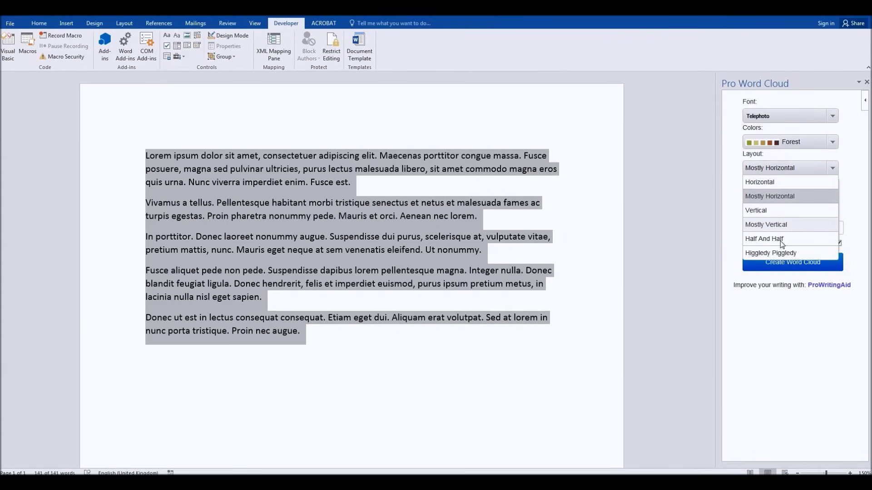
click(772, 239)
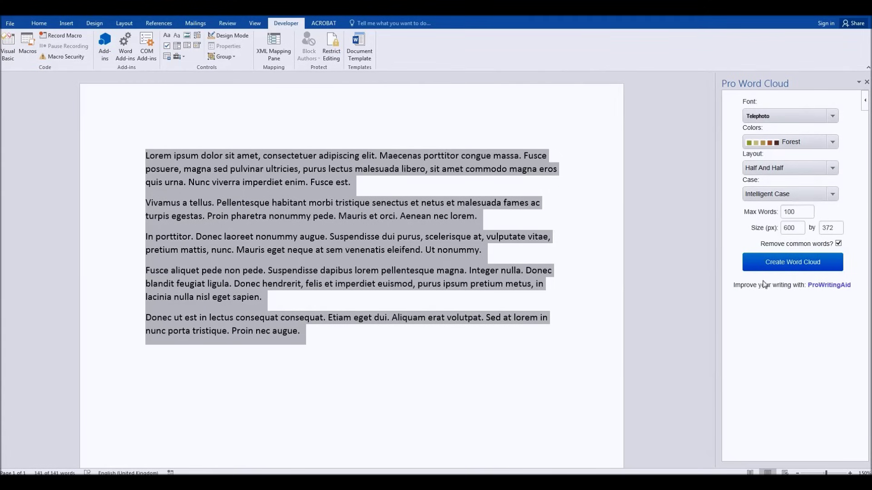
click(789, 267)
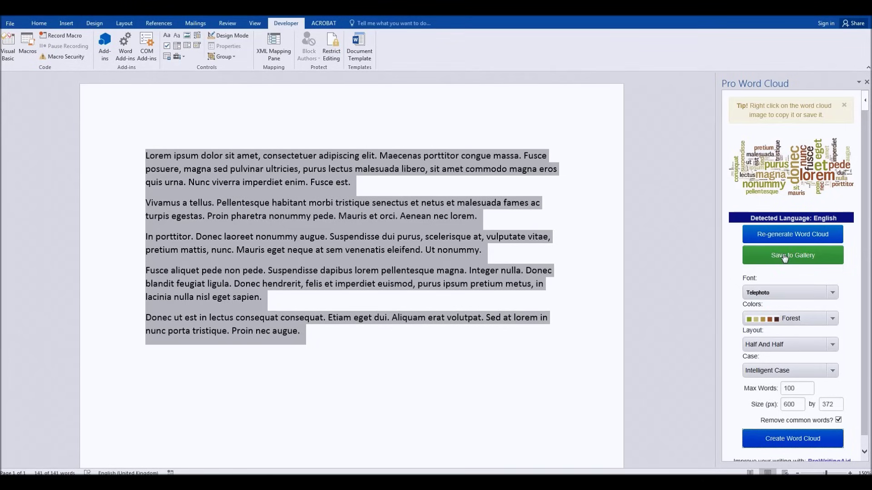
Copy the word cloud image and paste it on a new line after 'augue.'
right_click(784, 160)
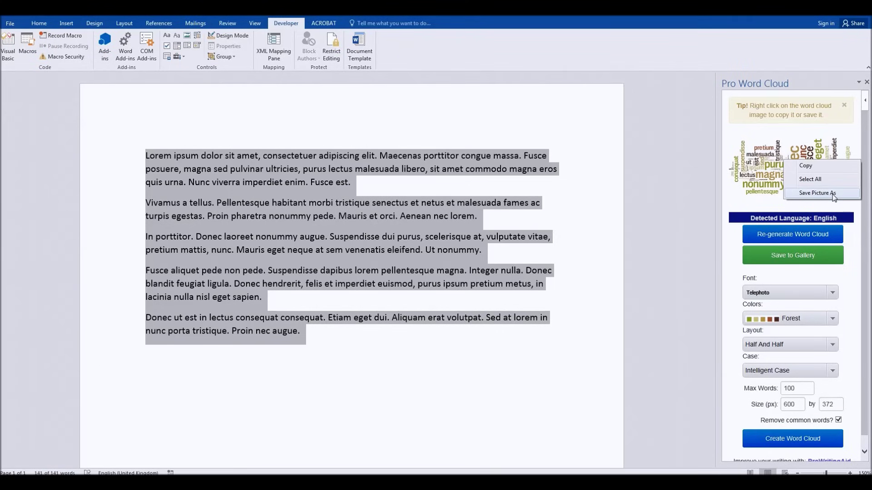
click(806, 166)
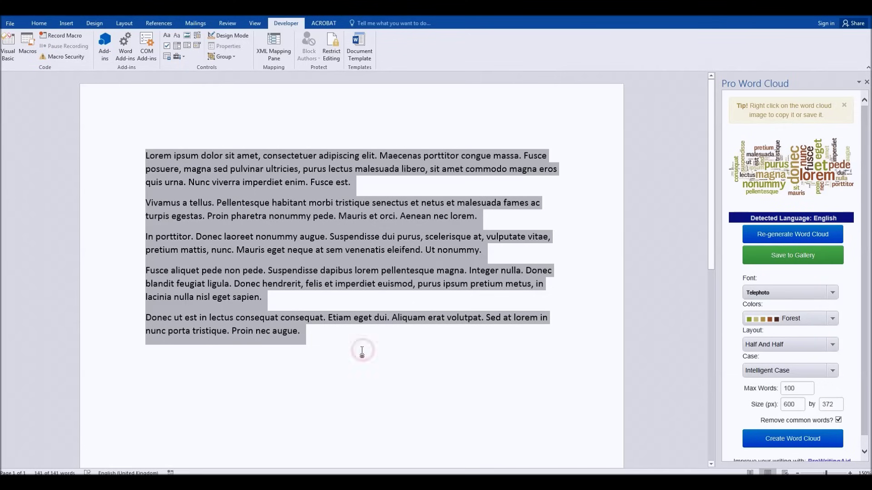
click(323, 344)
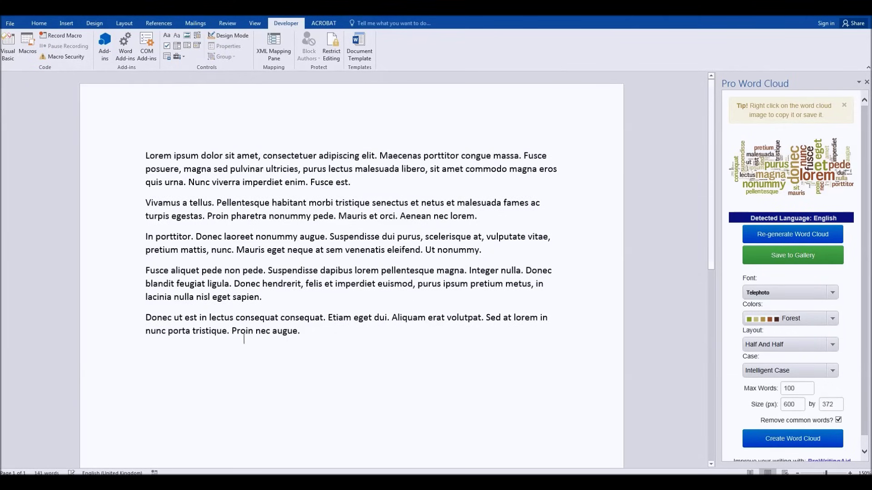
key(Return)
key(ctrl+v)
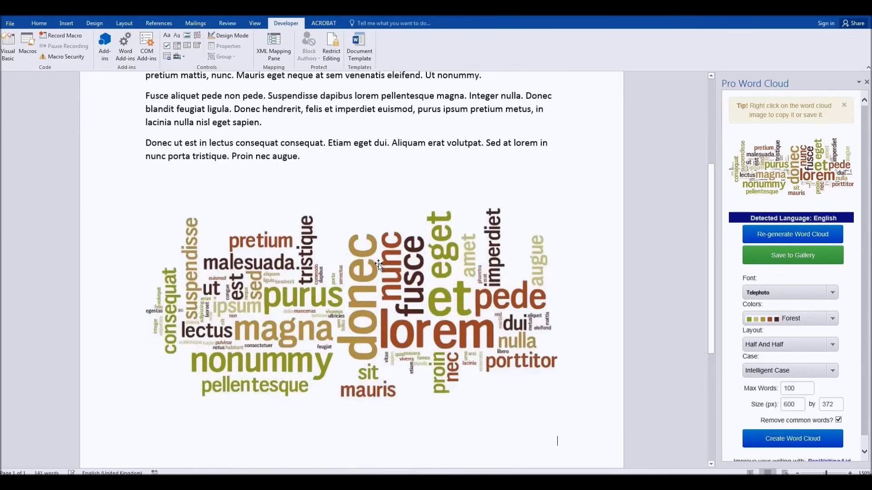
click(867, 83)
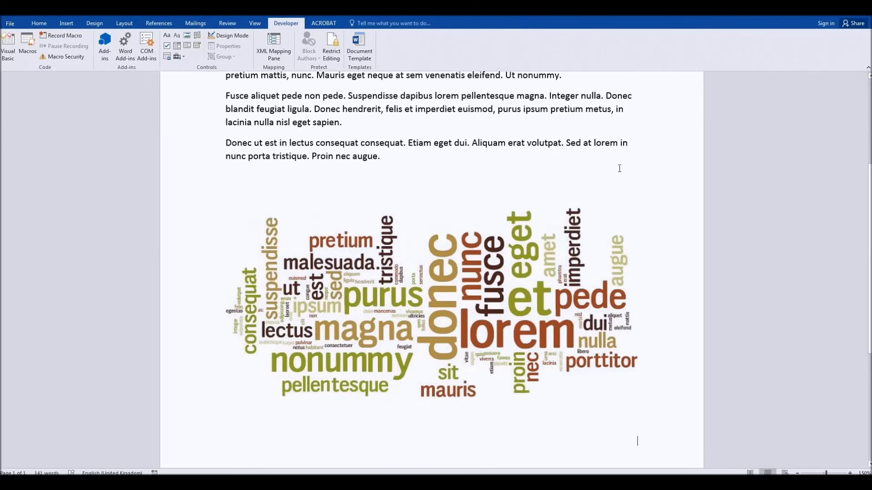
Apply the Beveled Matte, White picture style to the pasted word cloud picture
ctrl+scroll(559, 191, down, 4)
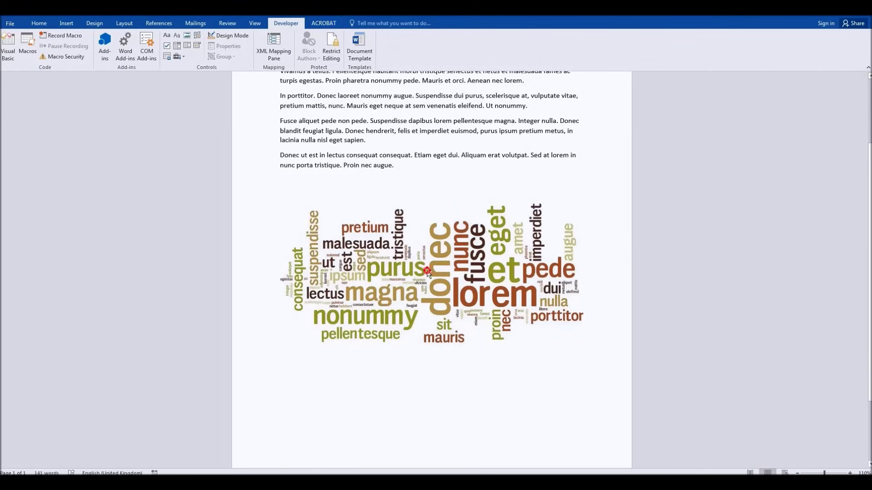
click(427, 272)
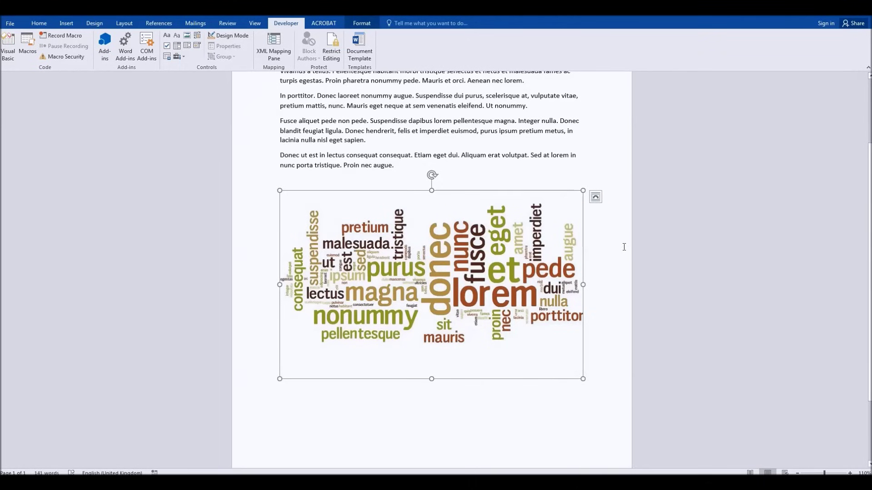
click(365, 23)
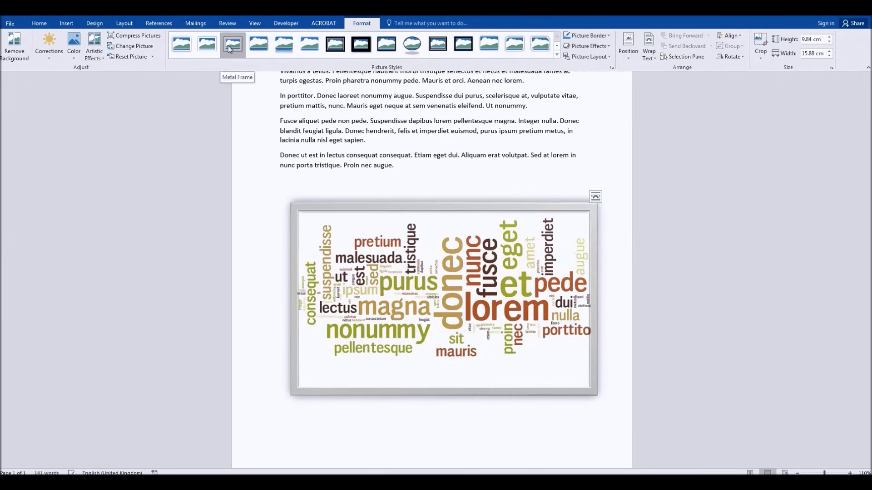
click(201, 45)
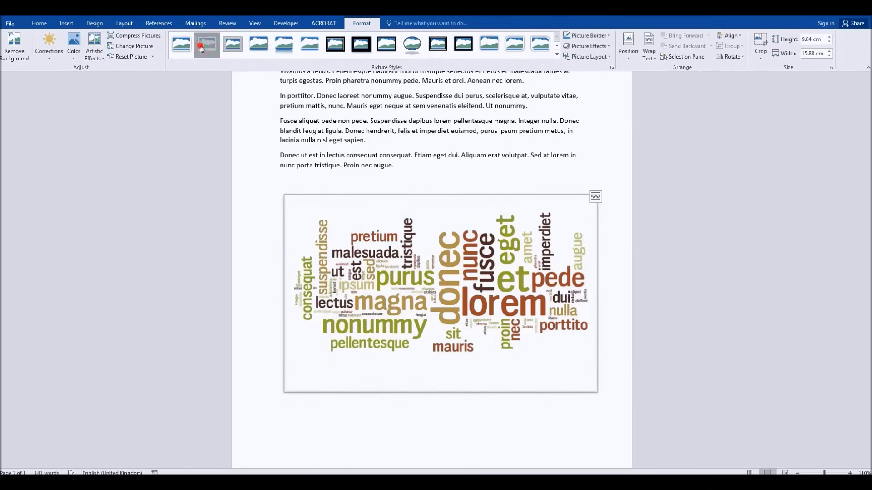
click(554, 132)
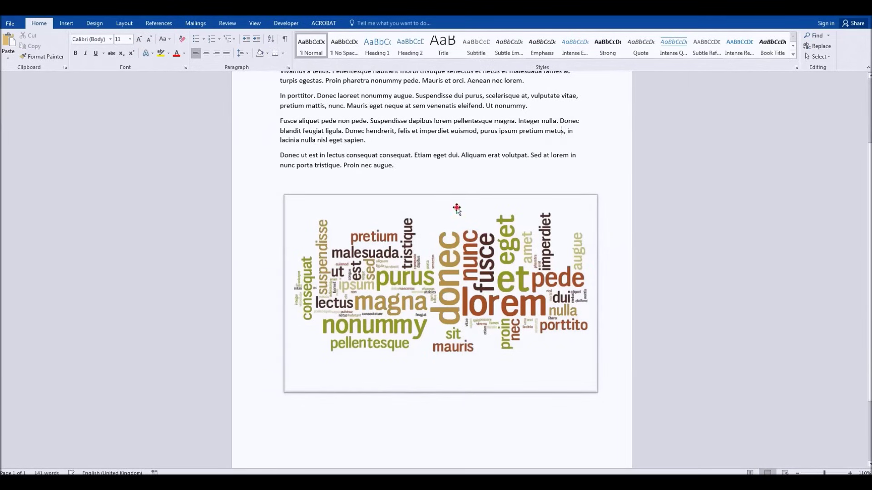
click(456, 209)
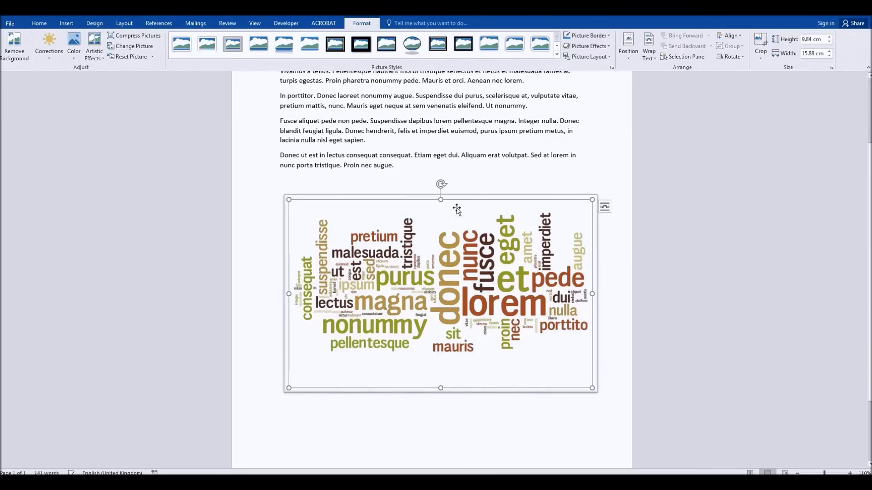
Recolour the word cloud picture to Gray-50%, Accent color 3 Light
click(76, 41)
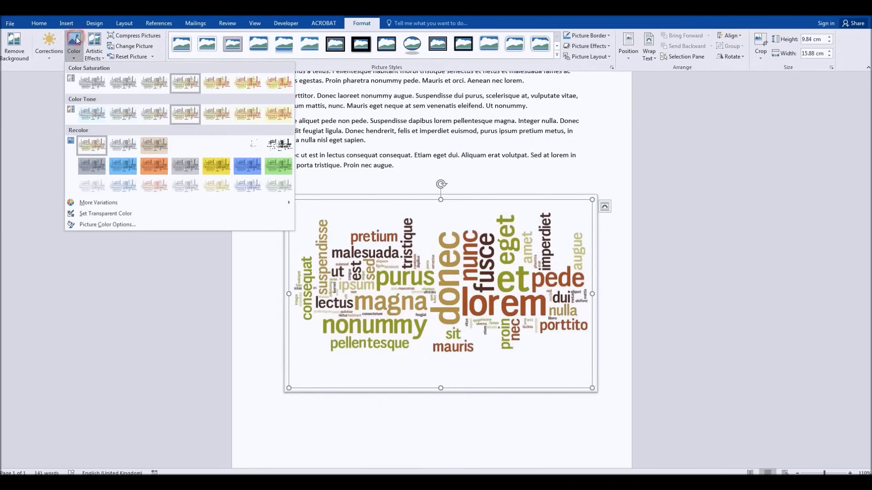
click(181, 190)
click(384, 165)
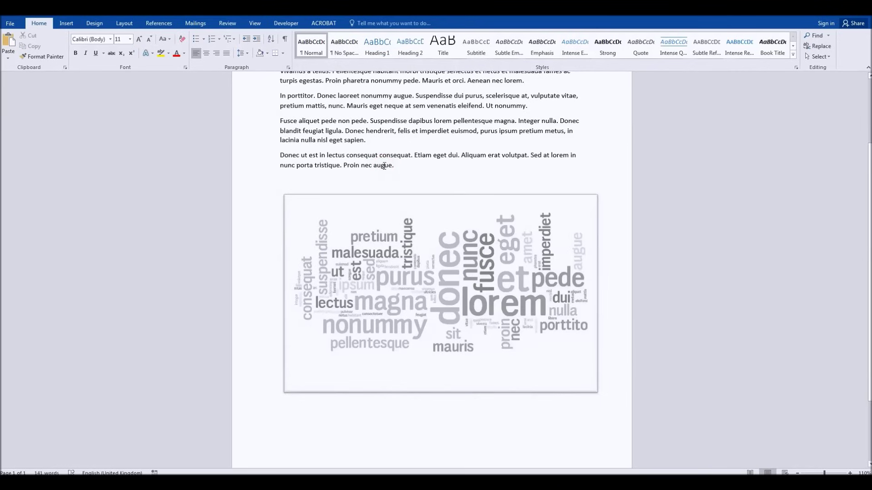